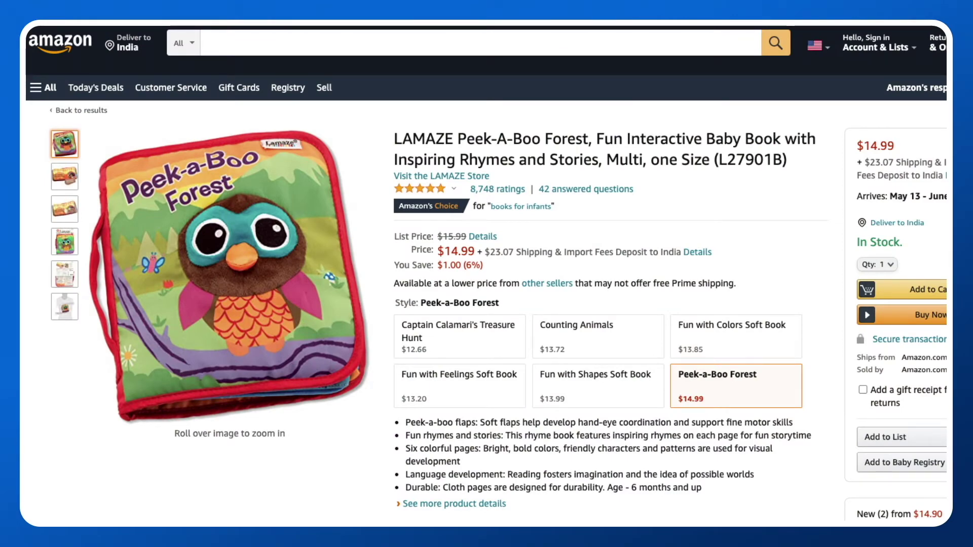
Review the price, style options and feature bullets of the LAMAZE Peek-A-Boo Forest book on its Amazon listing
{"action": "scroll", "coordinate": [487, 274], "scroll_direction": "down", "scroll_amount": 5}
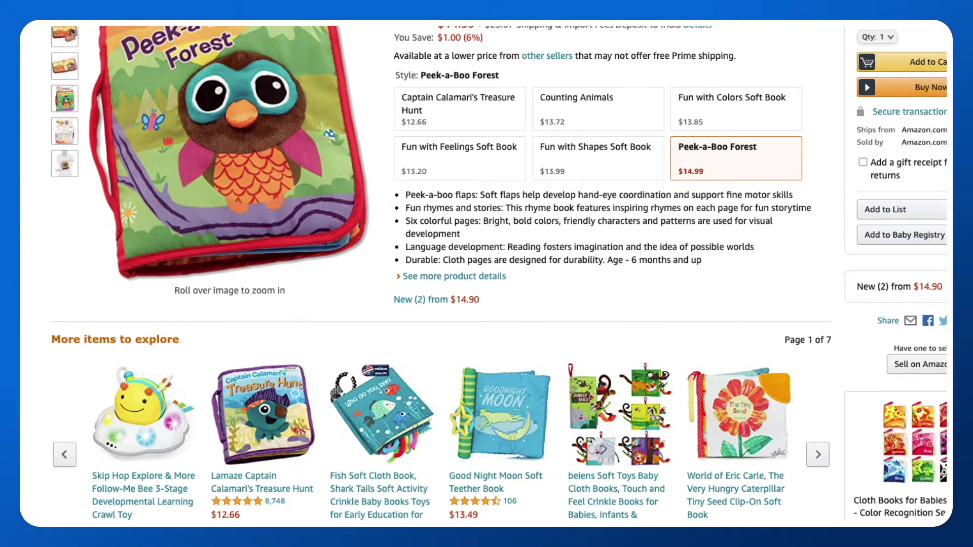
{"action": "scroll", "coordinate": [487, 274], "scroll_direction": "up", "scroll_amount": 1}
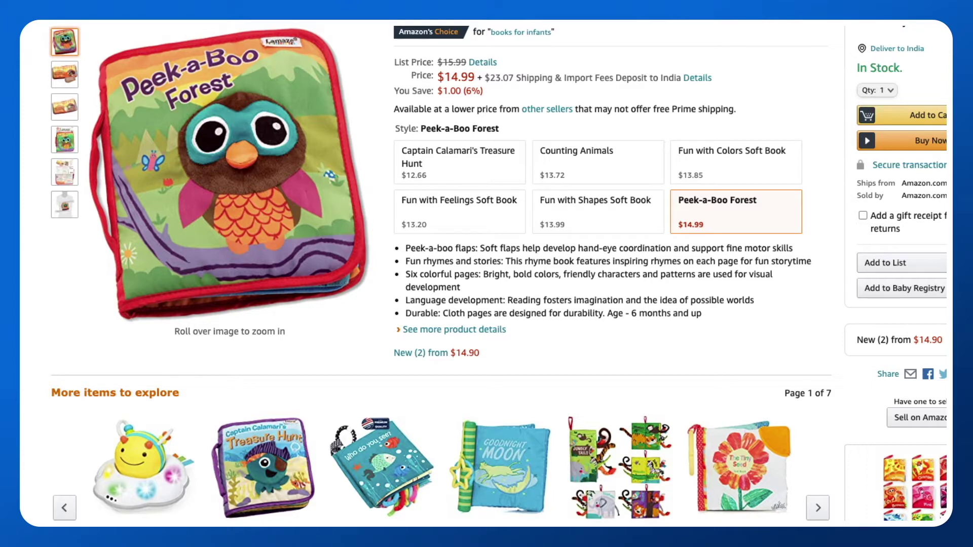
{"action": "scroll", "coordinate": [486, 273], "scroll_direction": "down", "scroll_amount": 1}
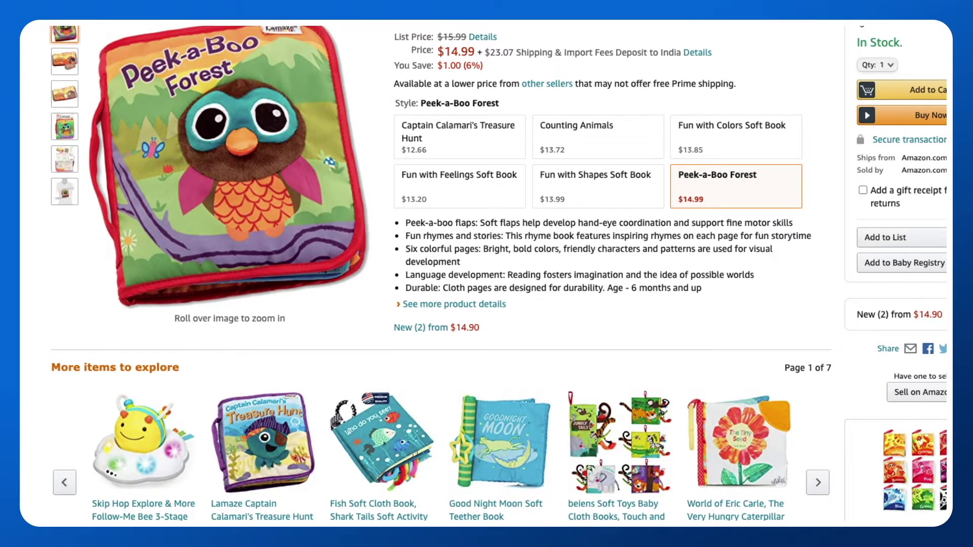
Switch to the Oransi product page and examine the Max HEPA Air Purifier's price, feature bullets and product images
{"action": "mouse_move", "coordinate": [304, 69]}
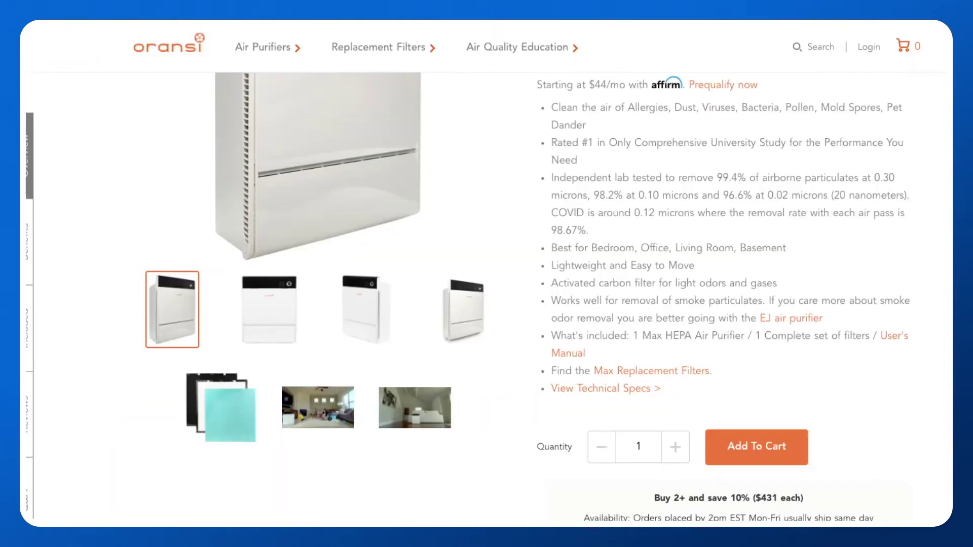
{"action": "scroll", "coordinate": [486, 294], "scroll_direction": "up", "scroll_amount": 4}
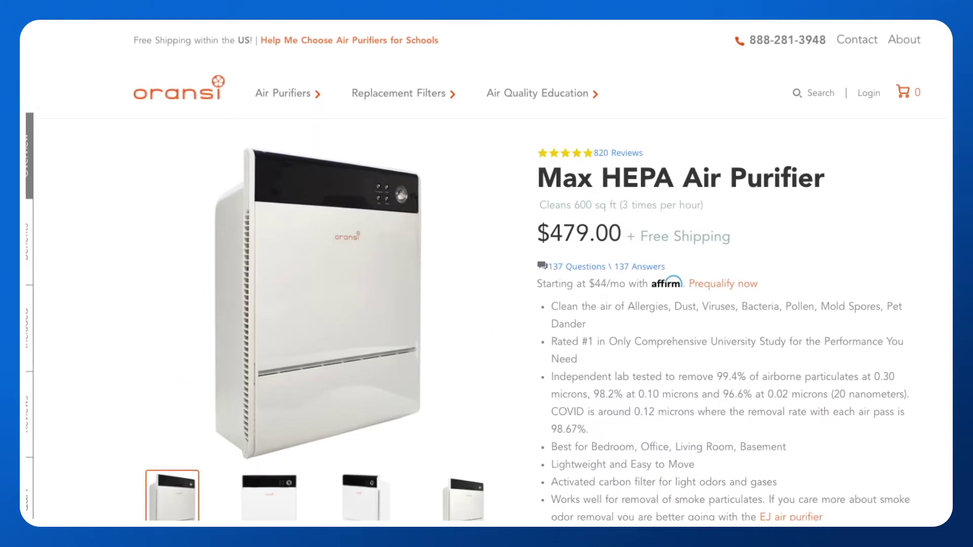
{"action": "scroll", "coordinate": [487, 294], "scroll_direction": "down", "scroll_amount": 1}
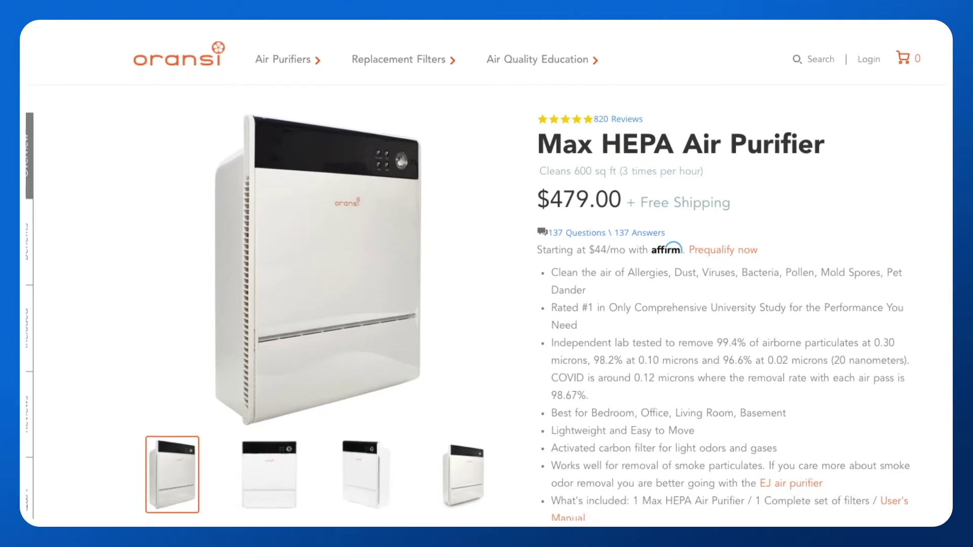
{"action": "scroll", "coordinate": [487, 294], "scroll_direction": "down", "scroll_amount": 1}
{"action": "scroll", "coordinate": [487, 294], "scroll_direction": "down", "scroll_amount": 1}
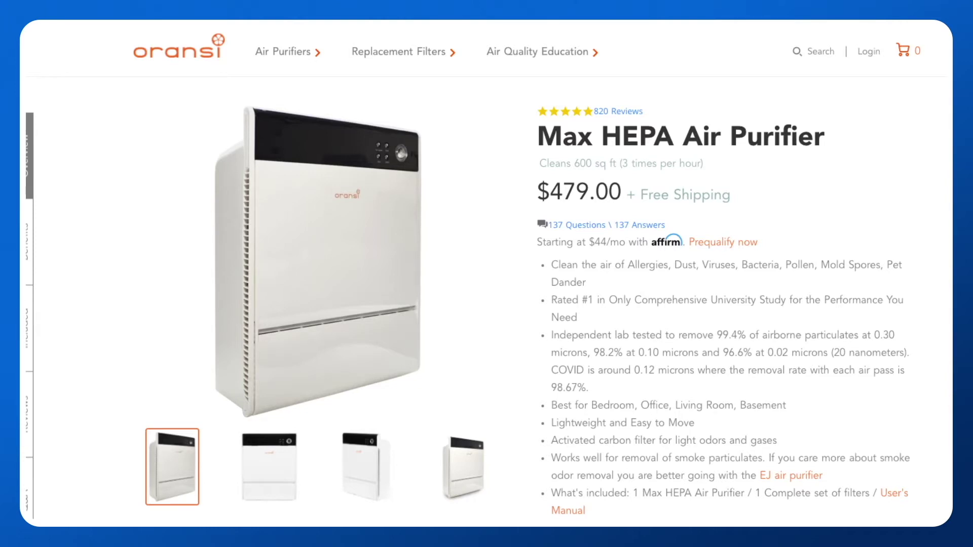
{"action": "scroll", "coordinate": [487, 295], "scroll_direction": "up", "scroll_amount": 1}
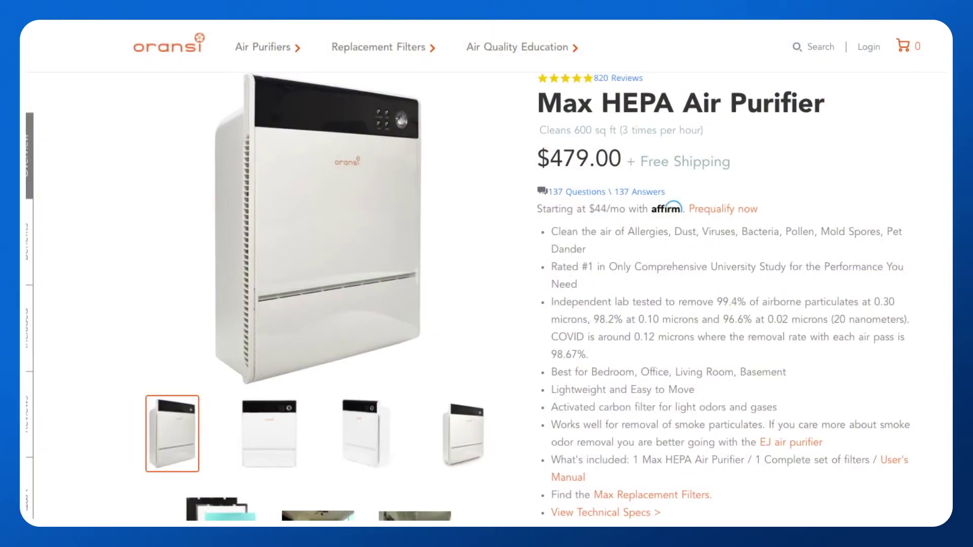
{"action": "scroll", "coordinate": [487, 297], "scroll_direction": "down", "scroll_amount": 2}
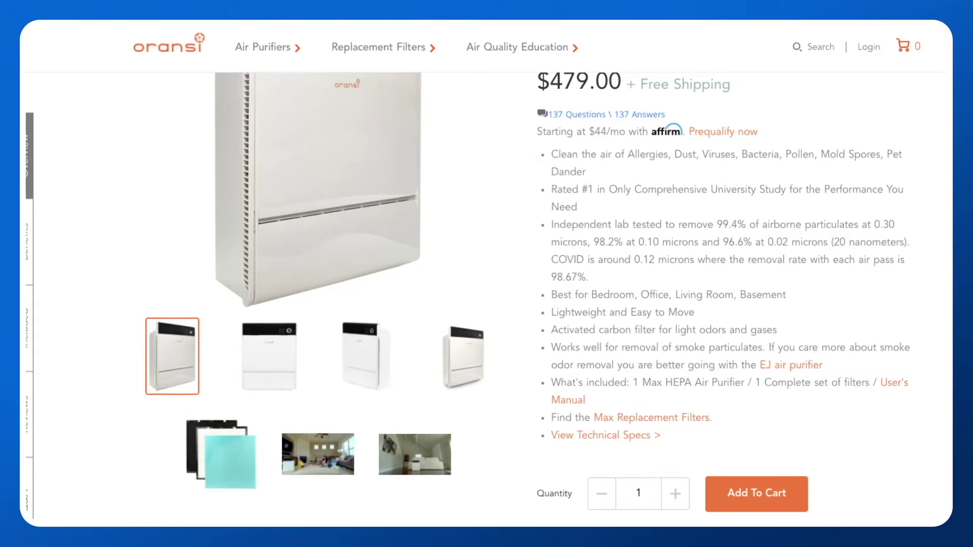
{"action": "scroll", "coordinate": [487, 296], "scroll_direction": "up", "scroll_amount": 1}
{"action": "scroll", "coordinate": [487, 297], "scroll_direction": "down", "scroll_amount": 1}
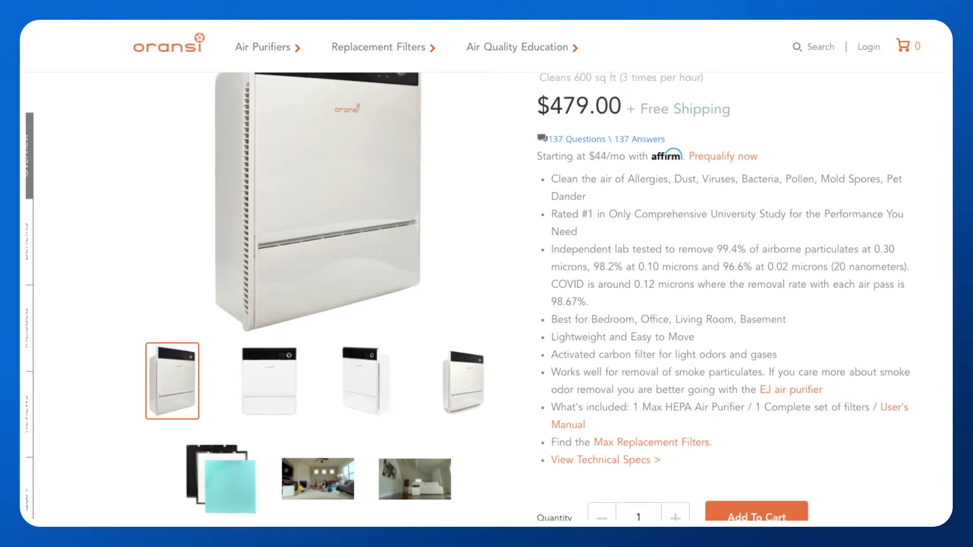
{"action": "scroll", "coordinate": [486, 297], "scroll_direction": "down", "scroll_amount": 1}
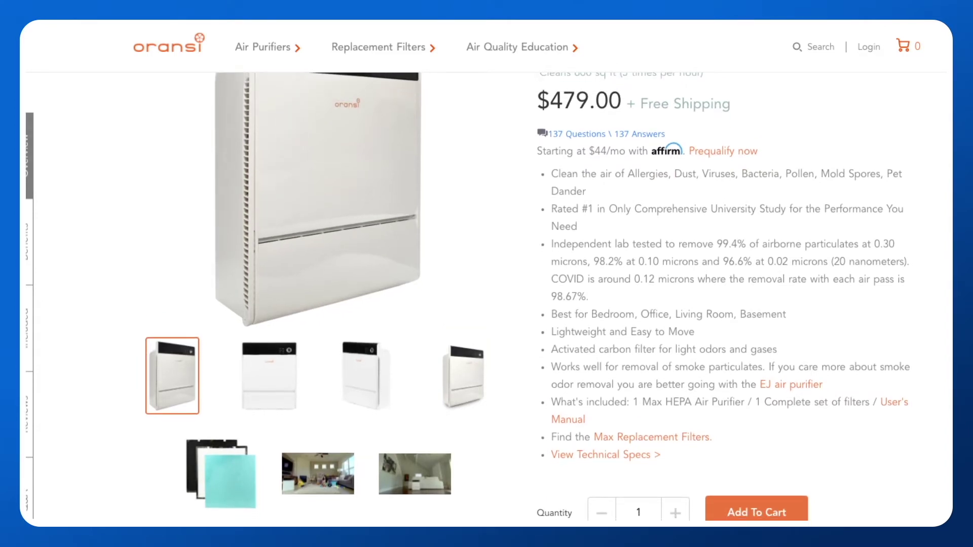
{"action": "scroll", "coordinate": [486, 296], "scroll_direction": "down", "scroll_amount": 1}
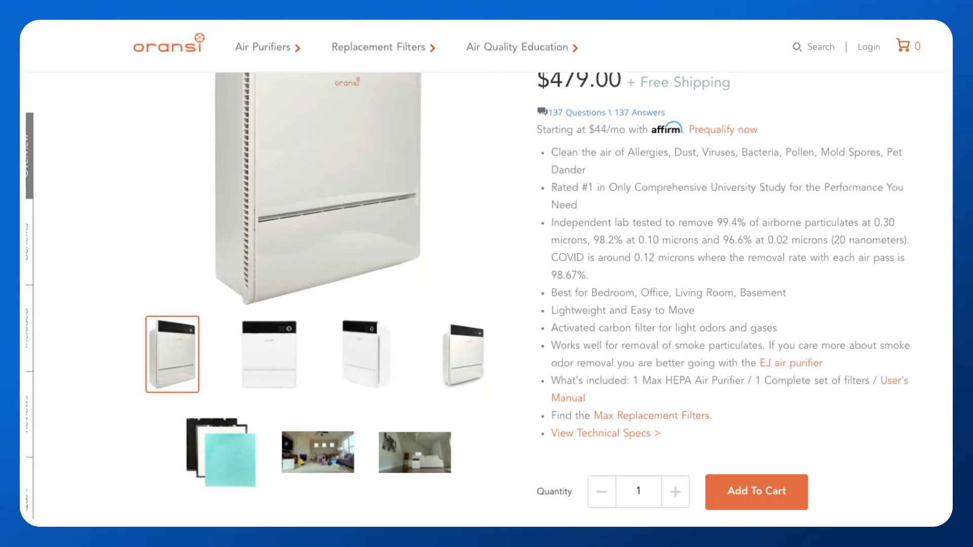
{"action": "scroll", "coordinate": [486, 296], "scroll_direction": "down", "scroll_amount": 3}
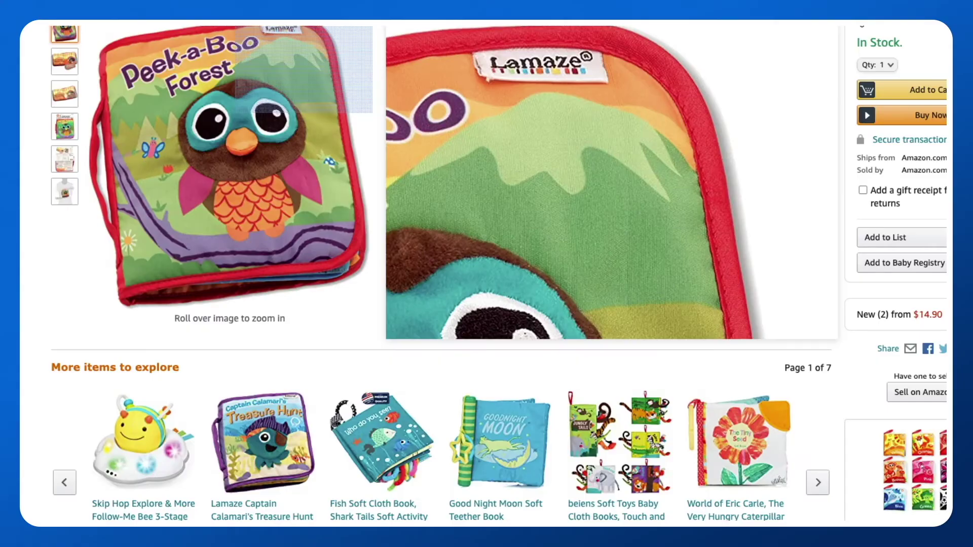
Switch to the Amazon listing of the Peek-A-Boo Forest book and examine its related items and illustrated benefit descriptions
{"action": "scroll", "coordinate": [487, 274], "scroll_direction": "down", "scroll_amount": 20}
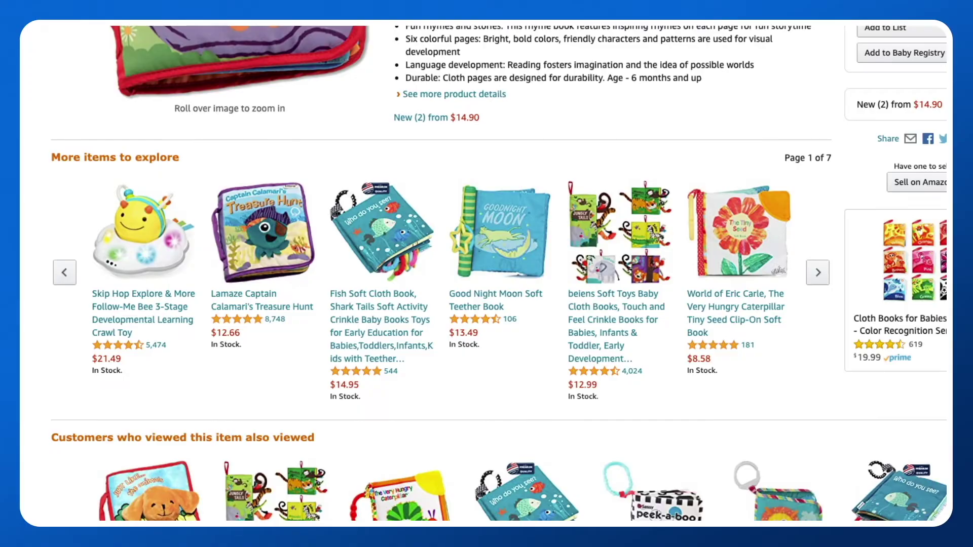
{"action": "scroll", "coordinate": [486, 274], "scroll_direction": "down", "scroll_amount": 10}
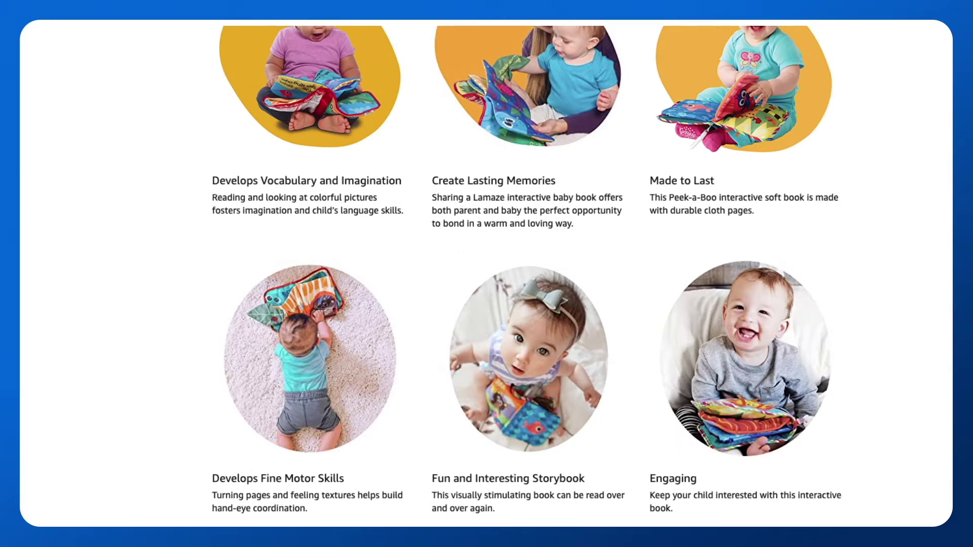
{"action": "scroll", "coordinate": [487, 274], "scroll_direction": "down", "scroll_amount": 3}
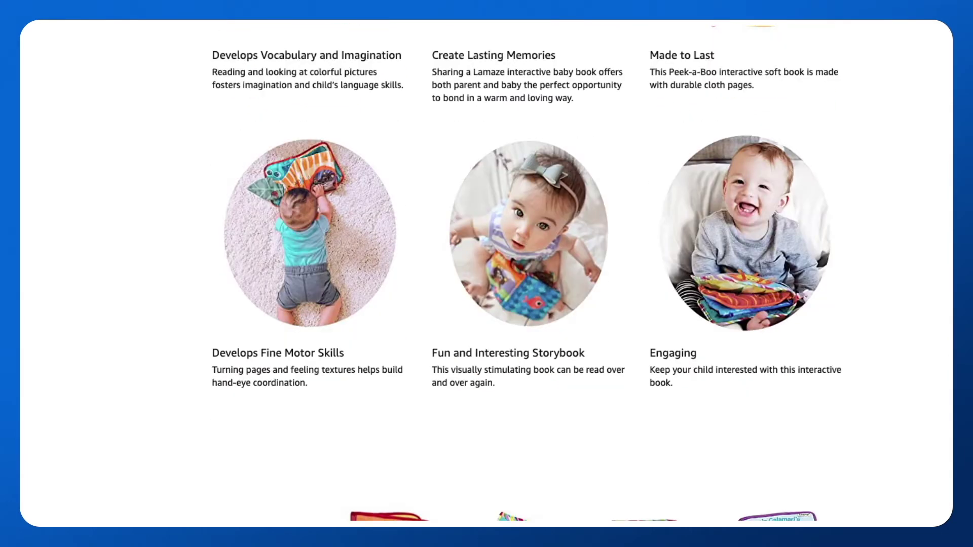
{"action": "scroll", "coordinate": [487, 274], "scroll_direction": "up", "scroll_amount": 5}
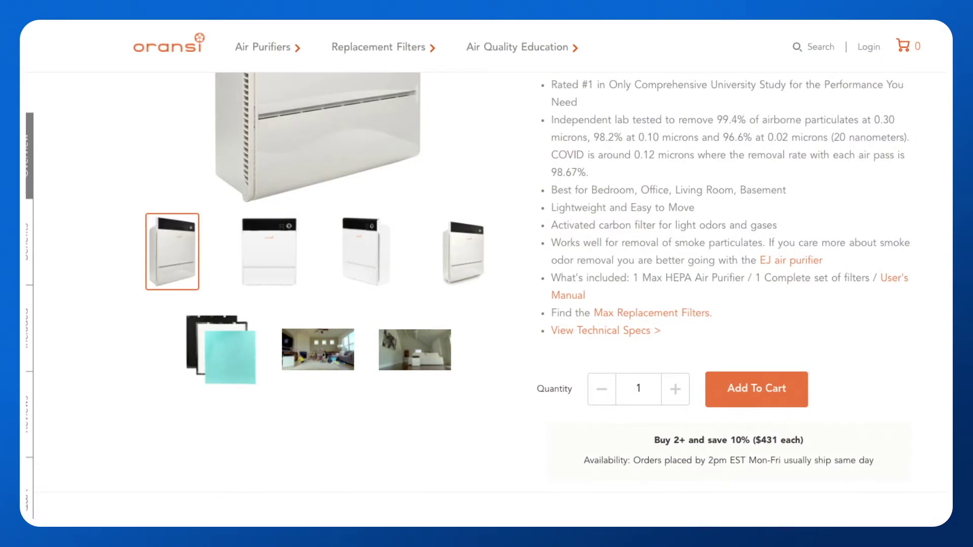
Switch to the Oransi page and read the air purifier's purchase terms, feature highlights and Technical Specs section
{"action": "scroll", "coordinate": [527, 279], "scroll_direction": "up", "scroll_amount": 1}
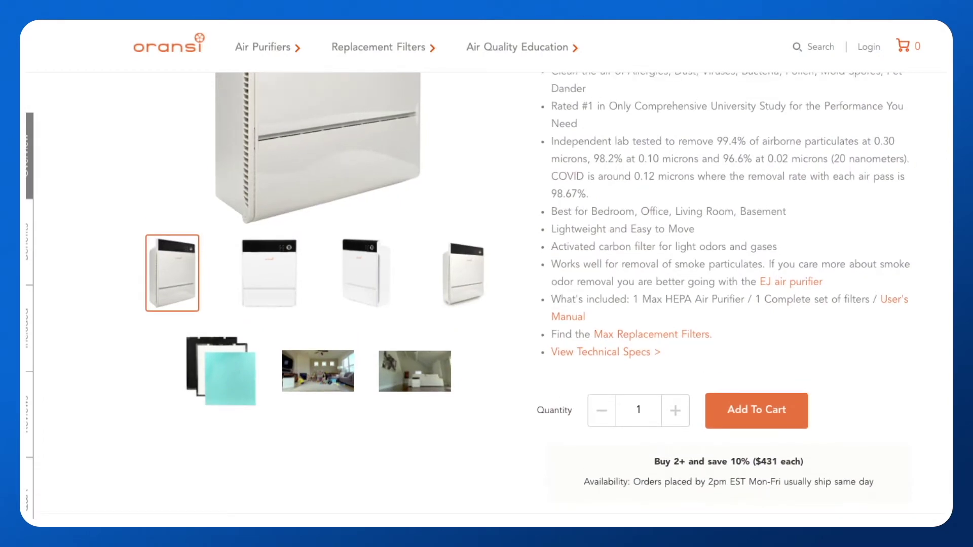
{"action": "scroll", "coordinate": [486, 289], "scroll_direction": "down", "scroll_amount": 1}
{"action": "scroll", "coordinate": [487, 299], "scroll_direction": "down", "scroll_amount": 20}
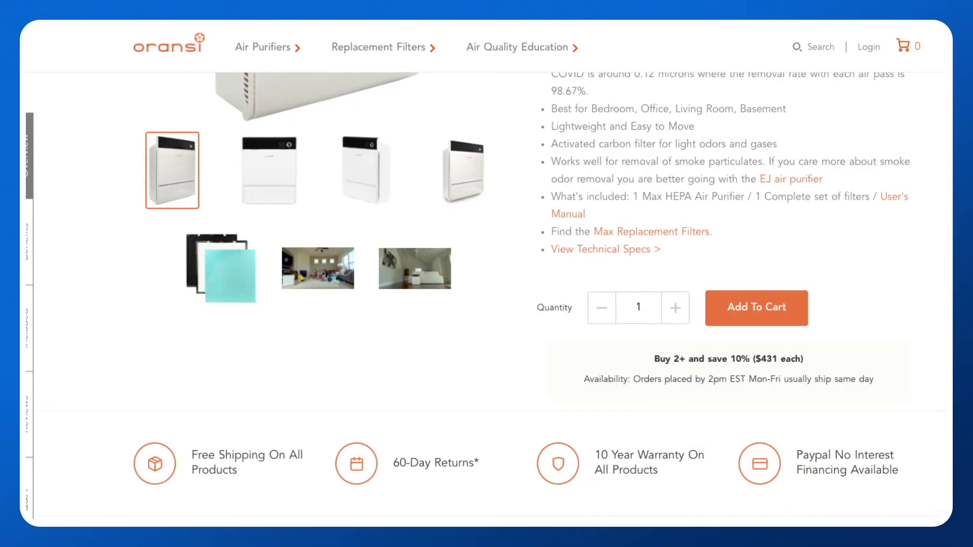
{"action": "scroll", "coordinate": [487, 299], "scroll_direction": "up", "scroll_amount": 4}
{"action": "scroll", "coordinate": [487, 299], "scroll_direction": "down", "scroll_amount": 15}
{"action": "scroll", "coordinate": [487, 299], "scroll_direction": "down", "scroll_amount": 5}
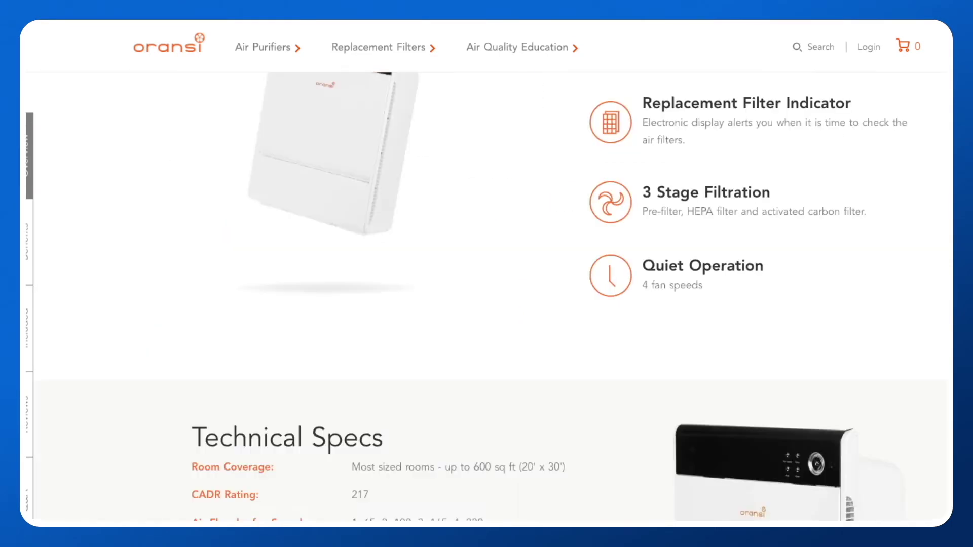
{"action": "scroll", "coordinate": [486, 299], "scroll_direction": "up", "scroll_amount": 6}
{"action": "scroll", "coordinate": [486, 299], "scroll_direction": "down", "scroll_amount": 1}
{"action": "scroll", "coordinate": [487, 299], "scroll_direction": "down", "scroll_amount": 15}
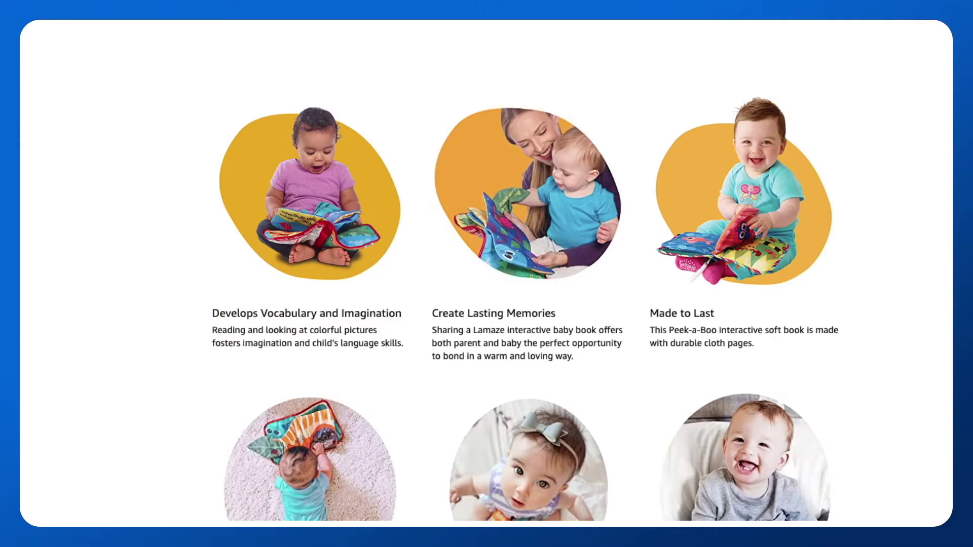
Return to the Amazon book listing and review the manufacturer's benefit captions and the Lamaze product summary
{"action": "scroll", "coordinate": [486, 299], "scroll_direction": "down", "scroll_amount": 15}
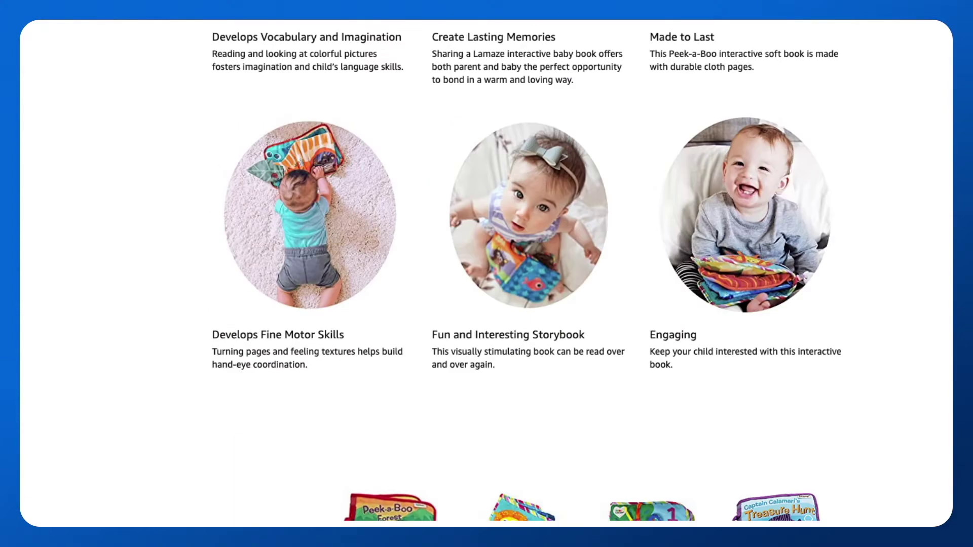
{"action": "scroll", "coordinate": [487, 274], "scroll_direction": "up", "scroll_amount": 20}
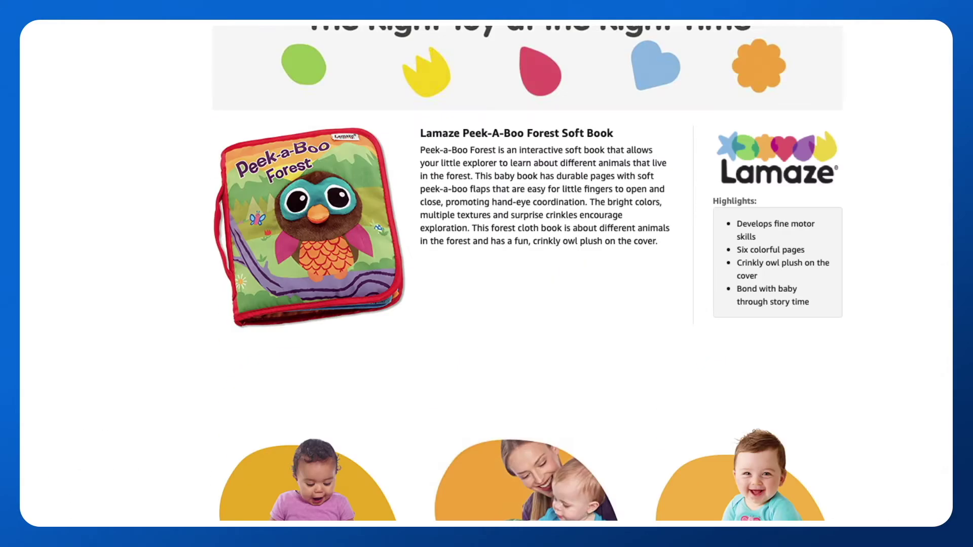
{"action": "scroll", "coordinate": [487, 274], "scroll_direction": "up", "scroll_amount": 10}
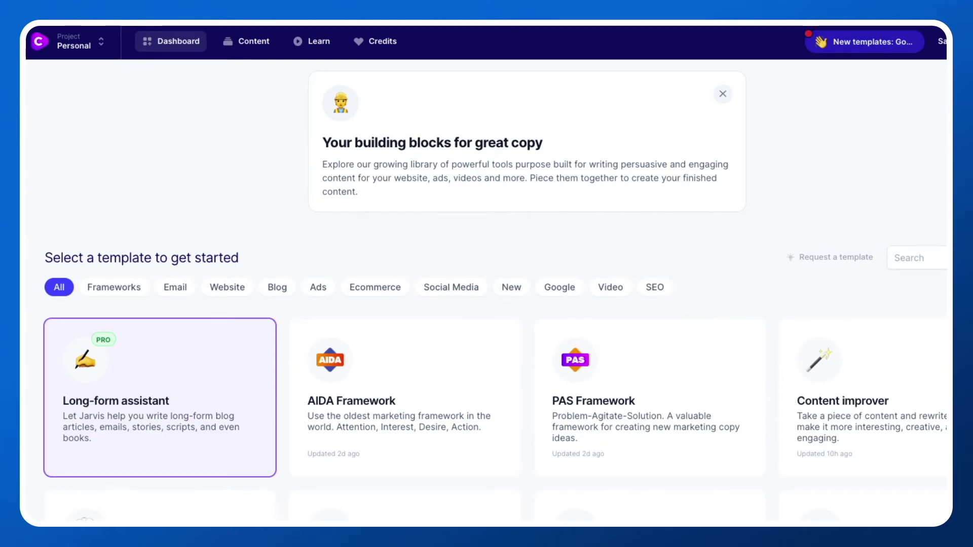
Switch to the Conversion.ai dashboard and browse the template library, including the video, SEO, ads and Google My Business templates
{"action": "scroll", "coordinate": [487, 290], "scroll_direction": "down", "scroll_amount": 3}
{"action": "scroll", "coordinate": [487, 288], "scroll_direction": "down", "scroll_amount": 18}
{"action": "scroll", "coordinate": [487, 289], "scroll_direction": "down", "scroll_amount": 10}
{"action": "scroll", "coordinate": [486, 289], "scroll_direction": "up", "scroll_amount": 1}
{"action": "scroll", "coordinate": [487, 289], "scroll_direction": "down", "scroll_amount": 2}
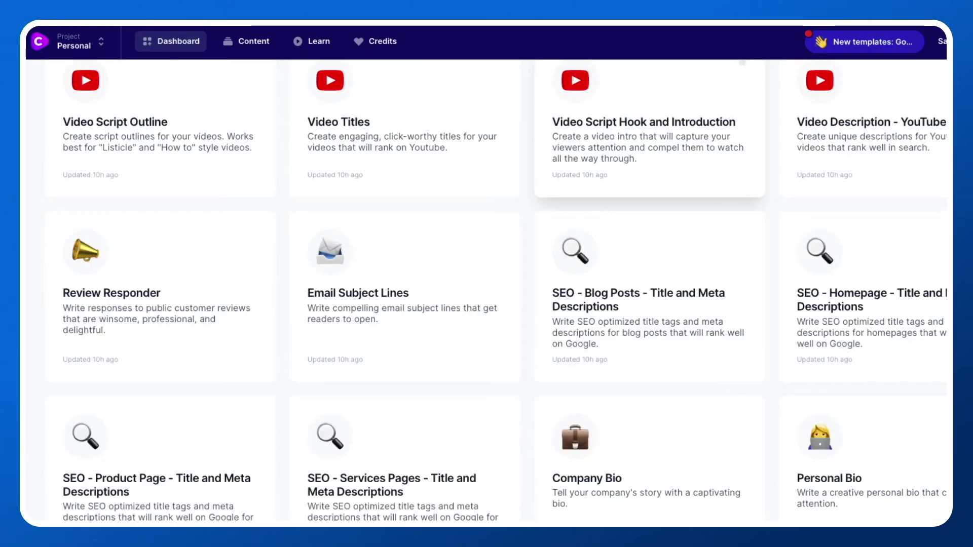
{"action": "scroll", "coordinate": [487, 289], "scroll_direction": "up", "scroll_amount": 7}
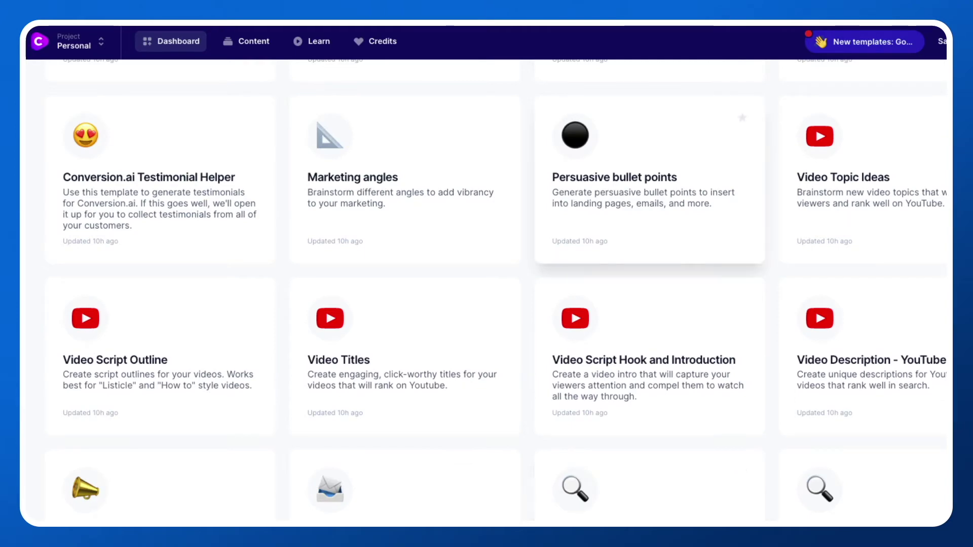
{"action": "scroll", "coordinate": [487, 289], "scroll_direction": "up", "scroll_amount": 3}
{"action": "scroll", "coordinate": [648, 253], "scroll_direction": "up", "scroll_amount": 14}
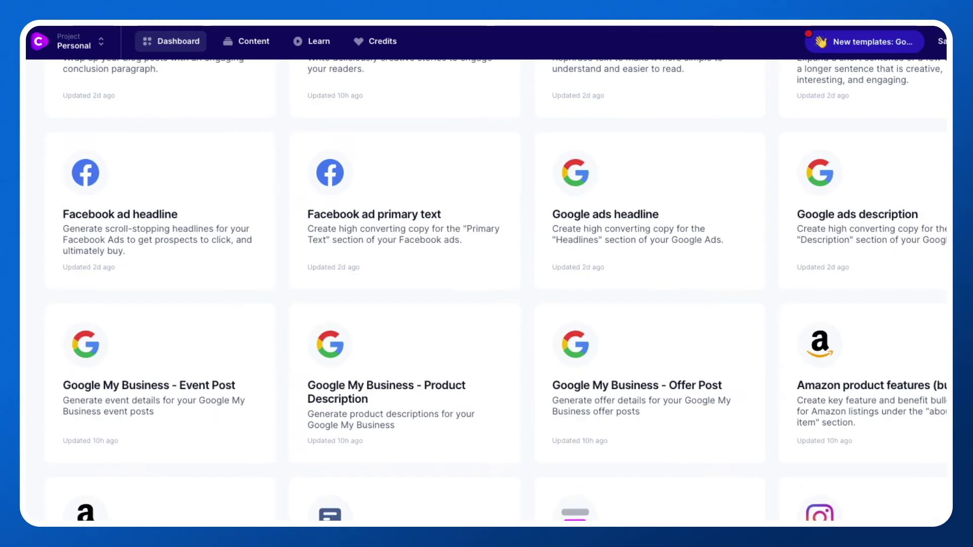
Open the Product description template from the Conversion.ai template library
{"action": "scroll", "coordinate": [487, 290], "scroll_direction": "up", "scroll_amount": 15}
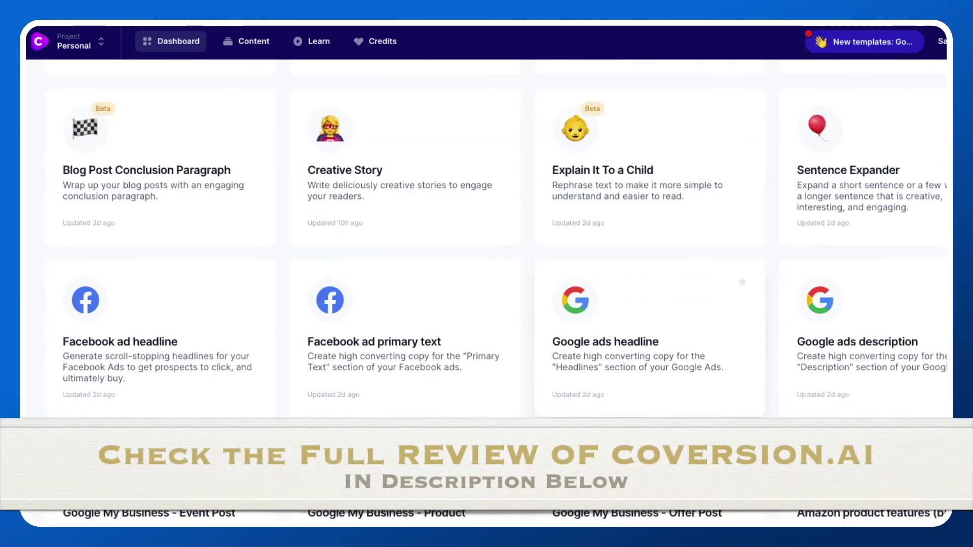
{"action": "scroll", "coordinate": [487, 288], "scroll_direction": "down", "scroll_amount": 3}
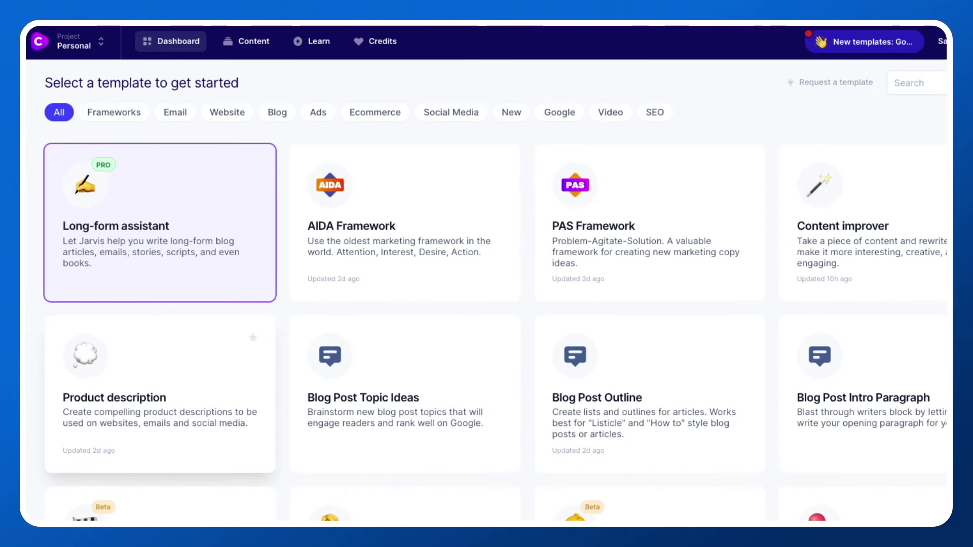
{"action": "left_click", "coordinate": [159, 396]}
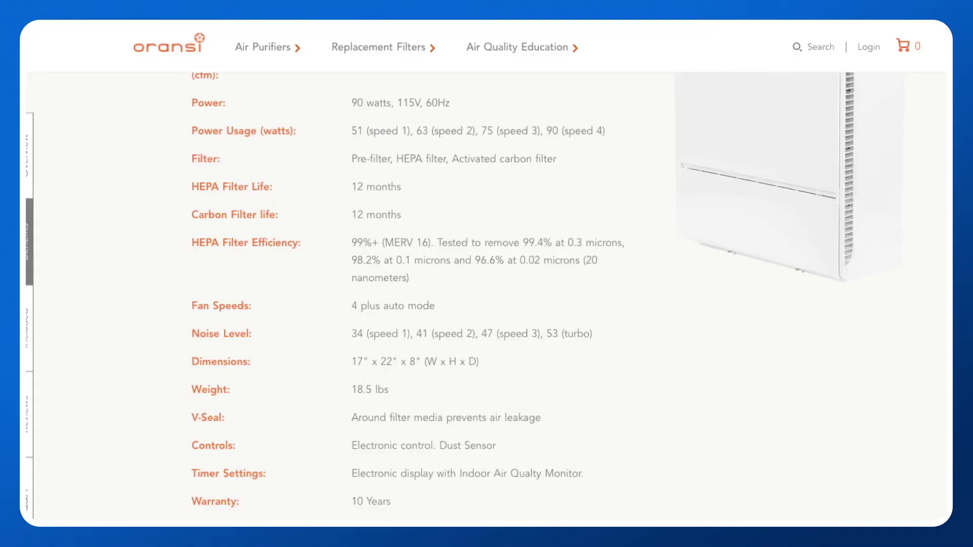
Copy the title "Max HEPA Air Purifier" from the Oransi page and use it as the Company/Product Name in the Product description template
{"action": "scroll", "coordinate": [487, 294], "scroll_direction": "up", "scroll_amount": 10}
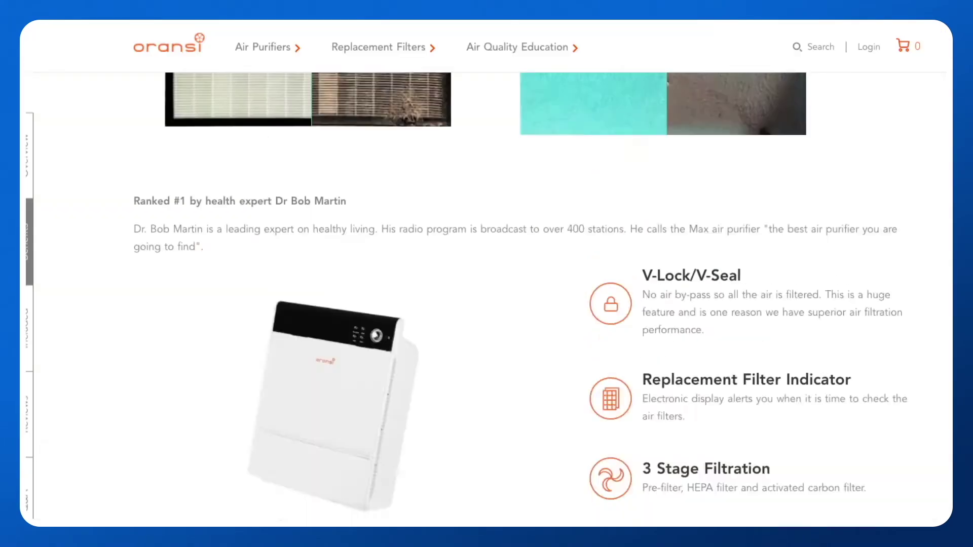
{"action": "scroll", "coordinate": [487, 295], "scroll_direction": "up", "scroll_amount": 10}
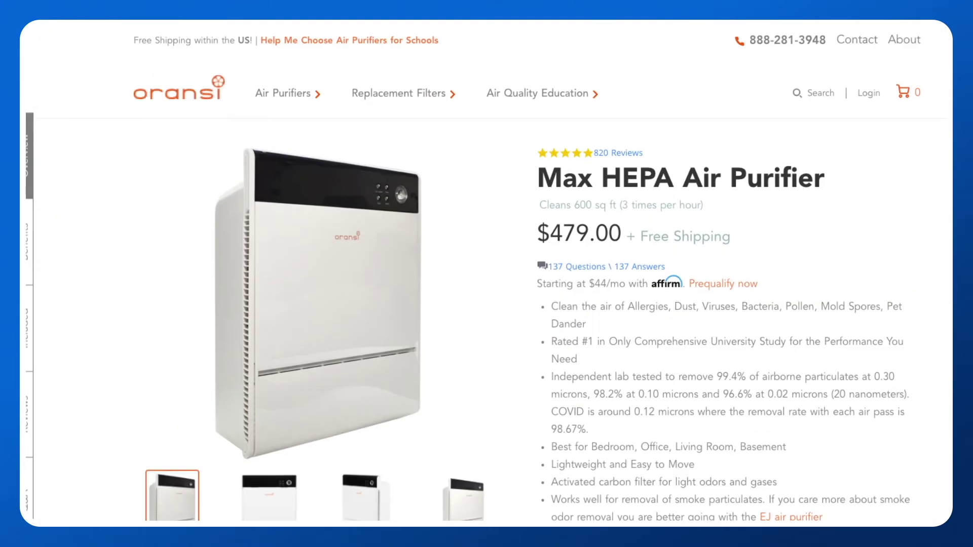
{"action": "left_click_drag", "start_coordinate": [539, 179], "coordinate": [825, 180]}
{"action": "key", "text": "ctrl+c"}
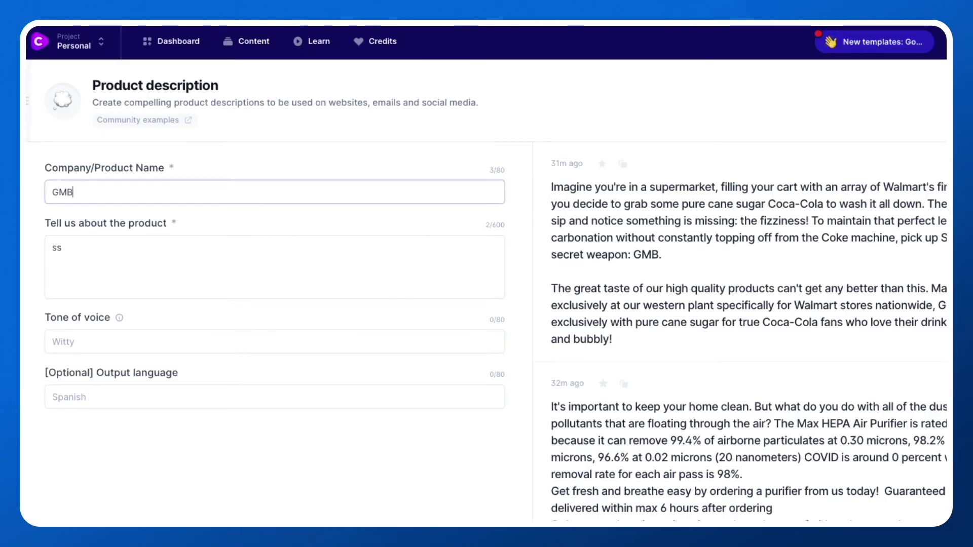
{"action": "double_click", "coordinate": [72, 192]}
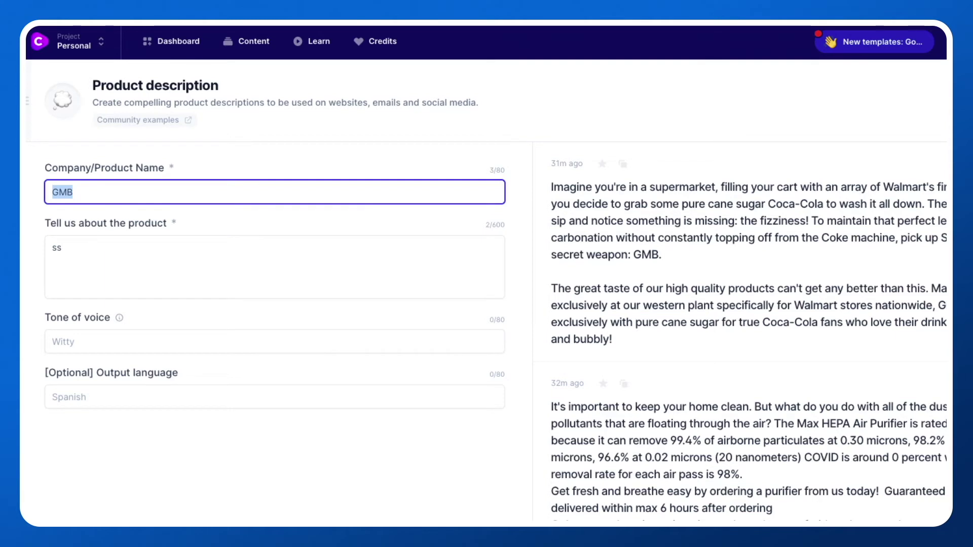
{"action": "key", "text": "ctrl+v"}
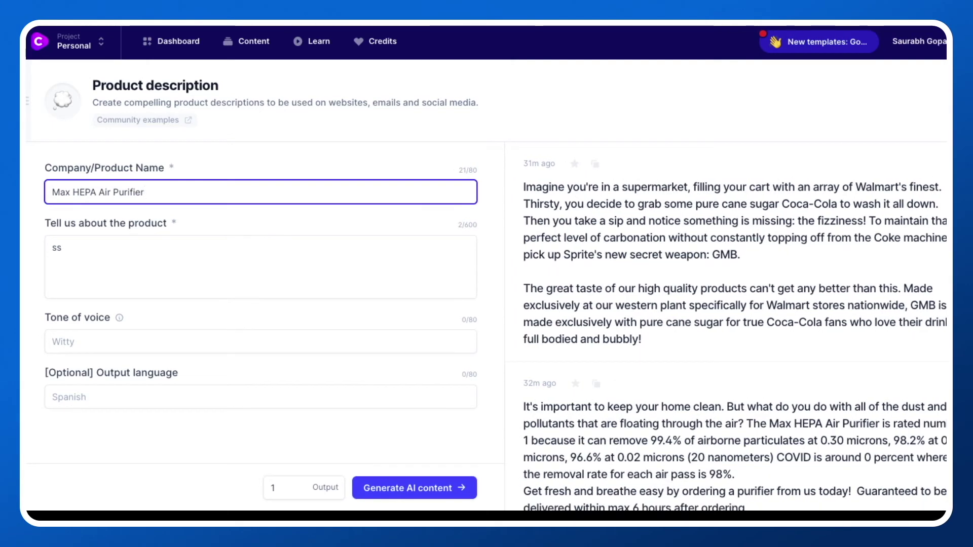
Copy the Oransi feature bullets from "Independent lab tested" through "Activated carbon filter for light odors and gases" into the template's product details, replacing the placeholder text
{"action": "left_click", "coordinate": [61, 247]}
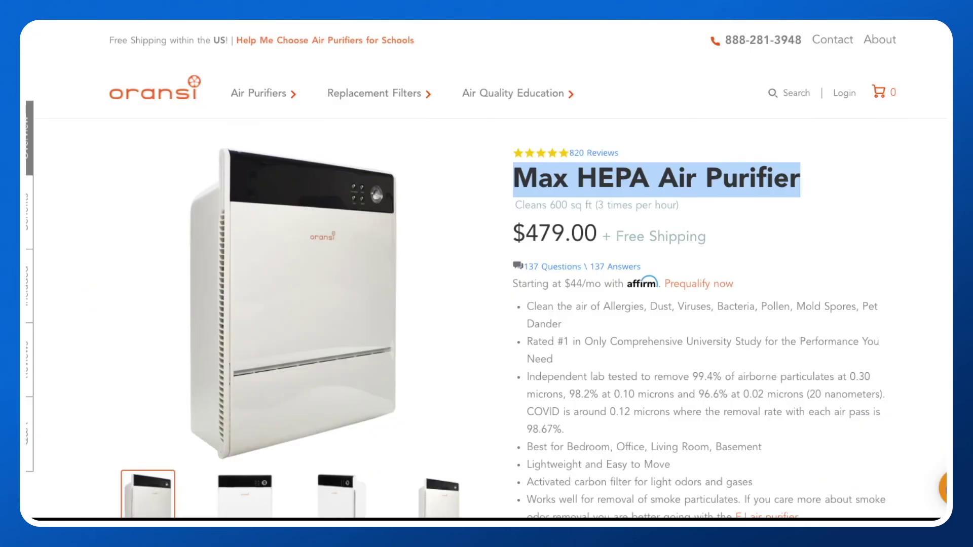
{"action": "scroll", "coordinate": [487, 274], "scroll_direction": "down", "scroll_amount": 5}
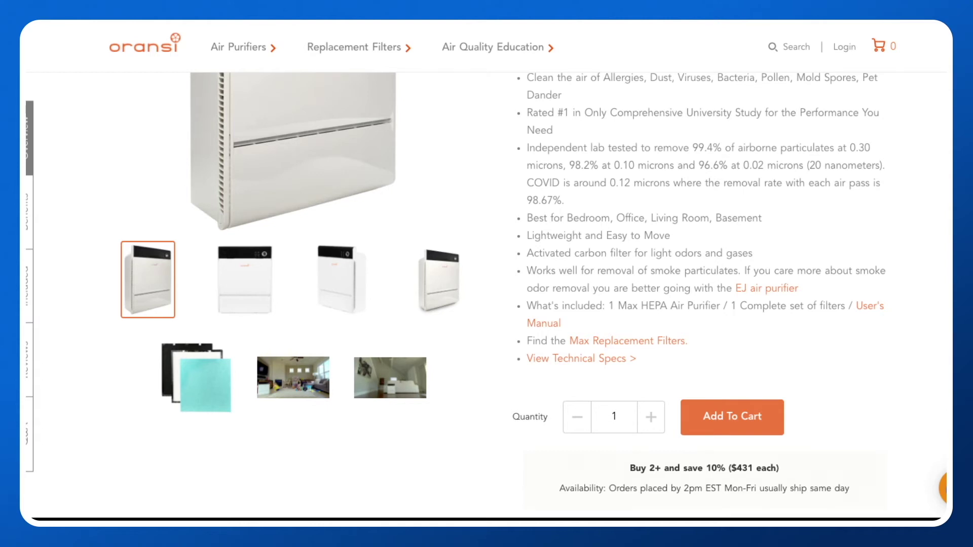
{"action": "left_click_drag", "start_coordinate": [527, 148], "coordinate": [753, 253]}
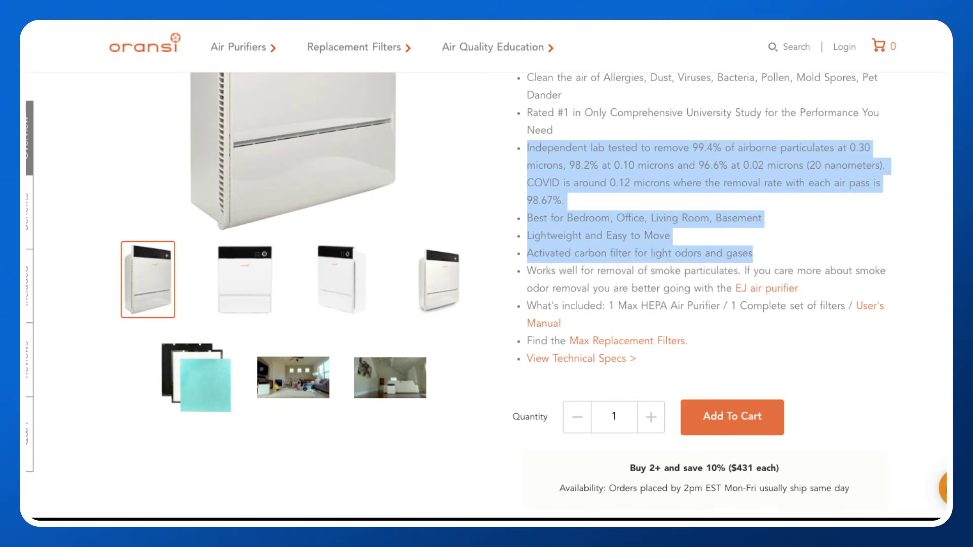
{"action": "key", "text": "ctrl+c"}
{"action": "key", "text": "alt+Tab"}
{"action": "key", "text": "ctrl+a"}
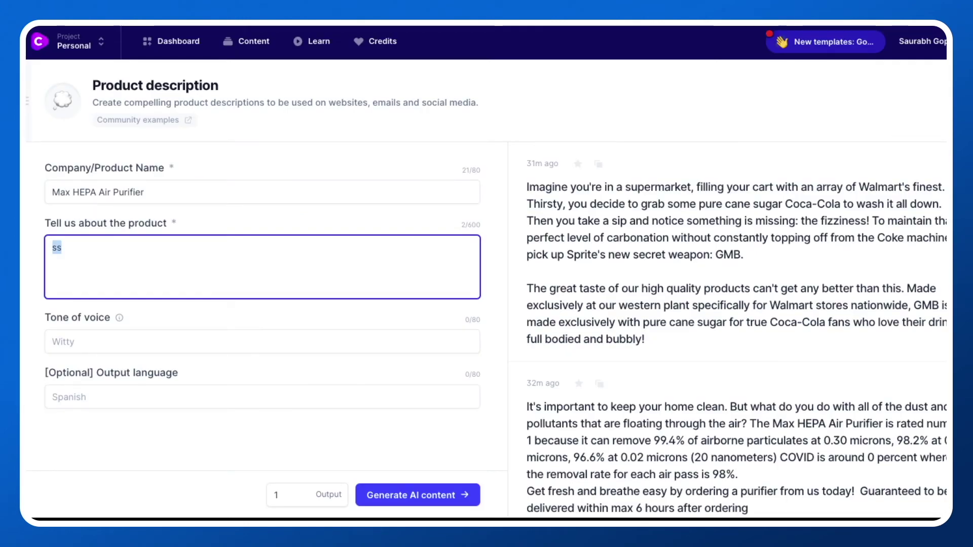
{"action": "key", "text": "ctrl+v"}
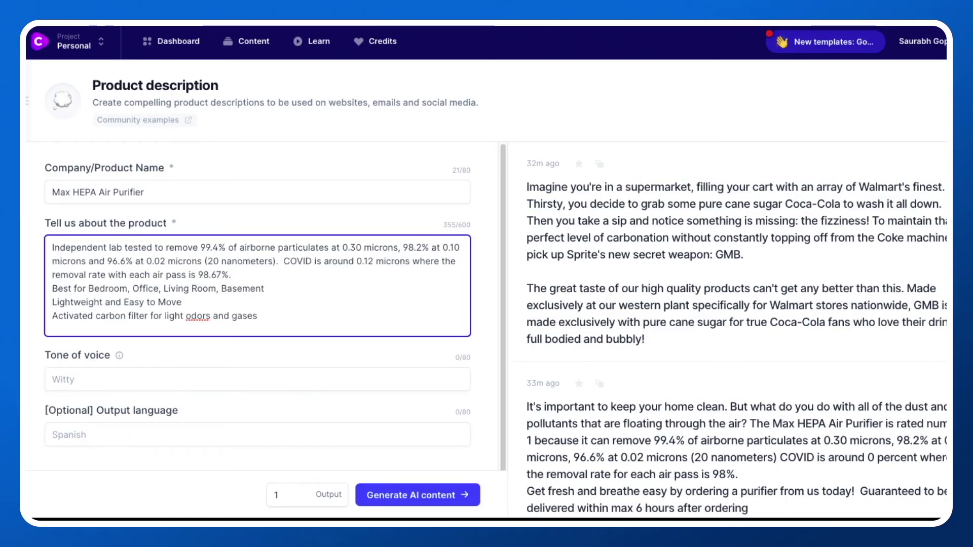
Open the Tone of voice help page and review its helpful tips and list of suggested adjectives
{"action": "scroll", "coordinate": [274, 294], "scroll_direction": "down", "scroll_amount": 1}
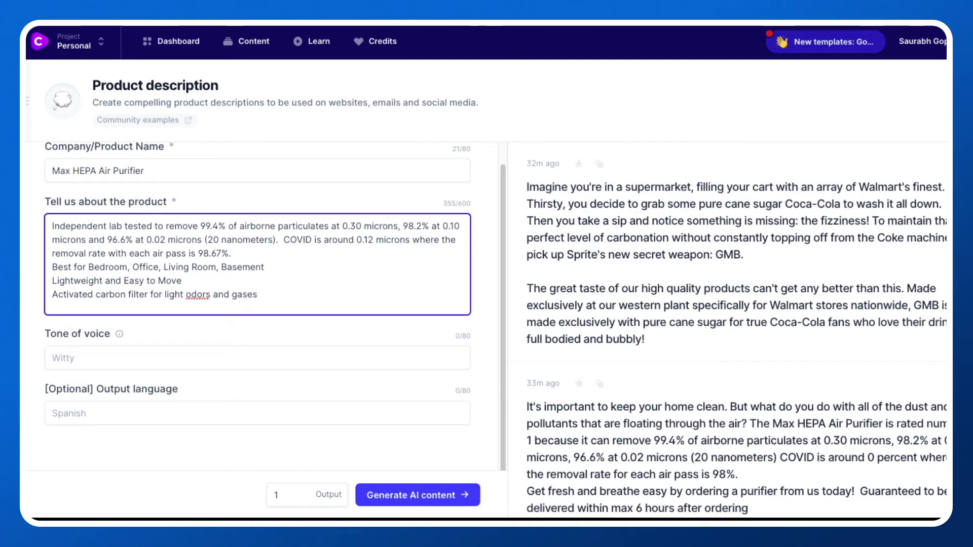
{"action": "mouse_move", "coordinate": [120, 334]}
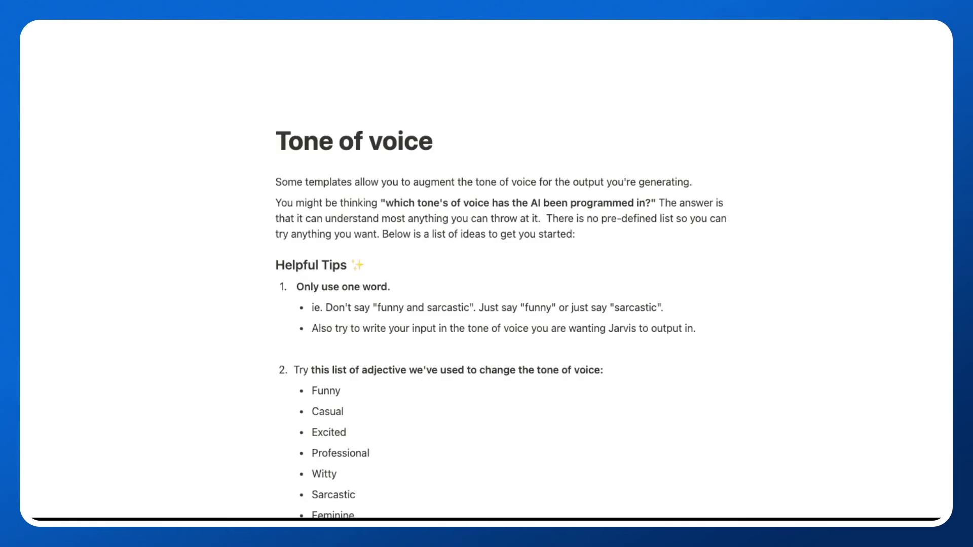
{"action": "scroll", "coordinate": [500, 284], "scroll_direction": "down", "scroll_amount": 5}
{"action": "scroll", "coordinate": [501, 284], "scroll_direction": "down", "scroll_amount": 2}
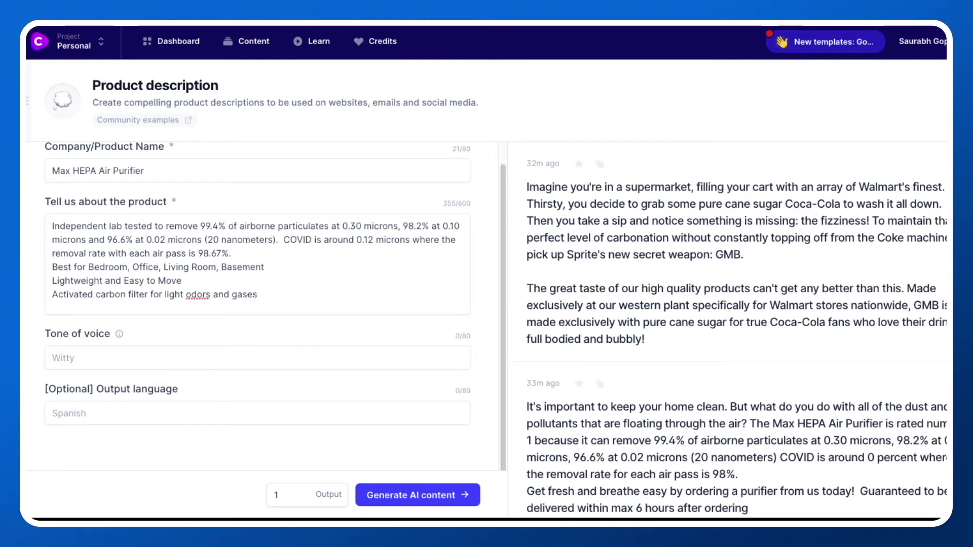
Set the number of outputs to 2 and generate the AI content for the product description
{"action": "left_click", "coordinate": [53, 413]}
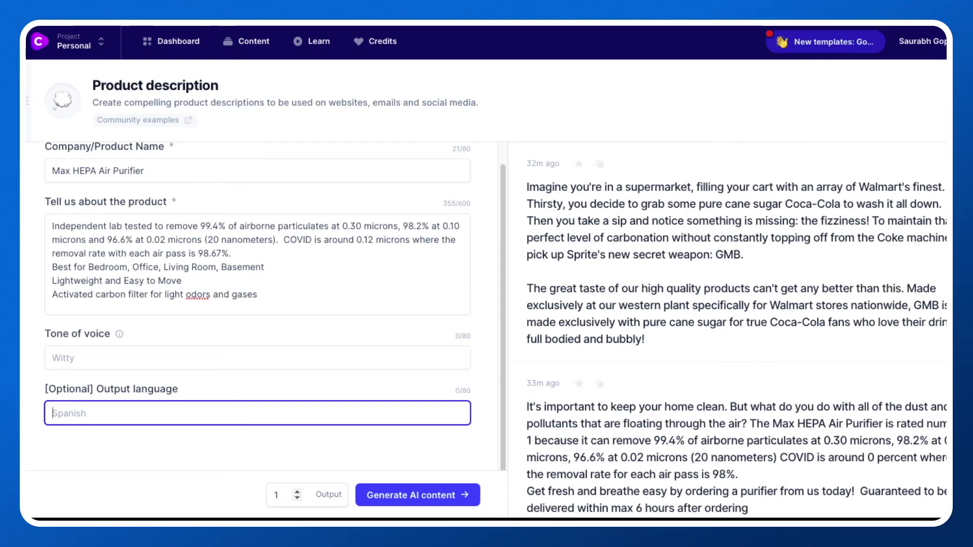
{"action": "left_click", "coordinate": [297, 491]}
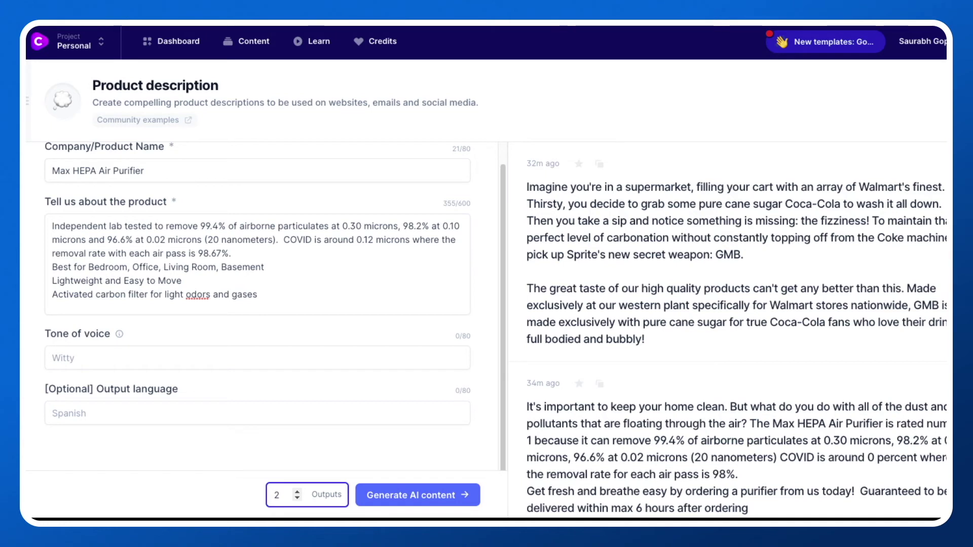
{"action": "key", "text": "Return"}
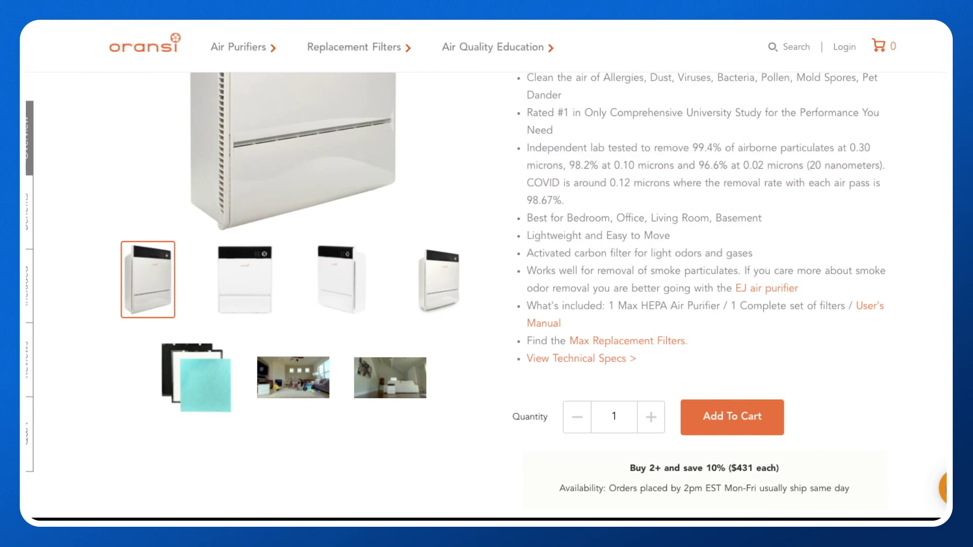
Switch to the Oransi product page and review the Max HEPA Air Purifier's feature bullets against the generated descriptions
{"action": "scroll", "coordinate": [503, 283], "scroll_direction": "down", "scroll_amount": 1}
{"action": "scroll", "coordinate": [504, 282], "scroll_direction": "up", "scroll_amount": 2}
{"action": "scroll", "coordinate": [503, 282], "scroll_direction": "down", "scroll_amount": 1}
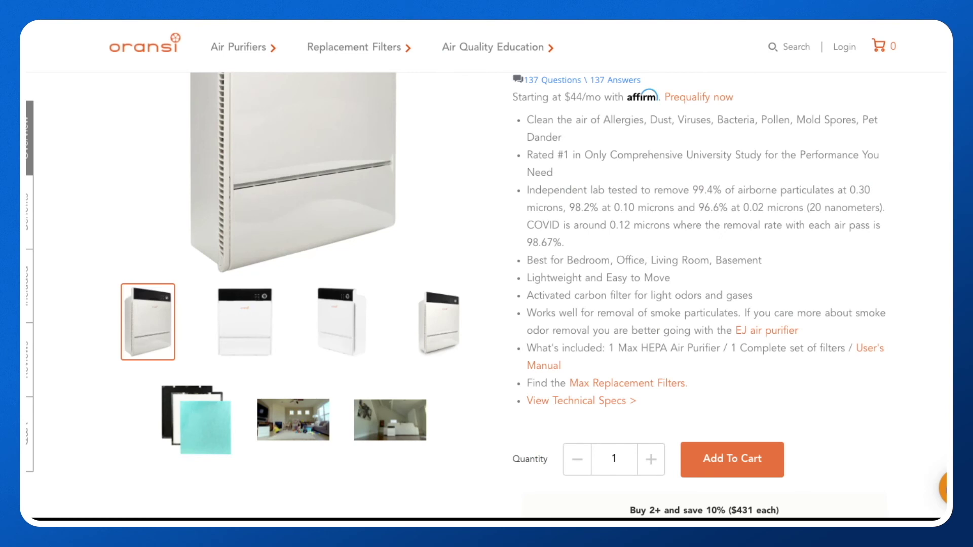
{"action": "scroll", "coordinate": [504, 294], "scroll_direction": "up", "scroll_amount": 1}
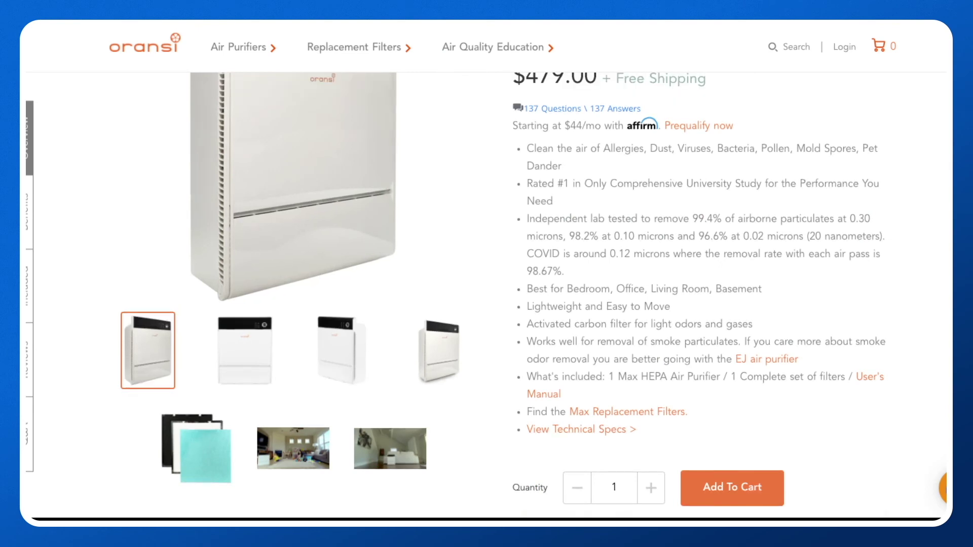